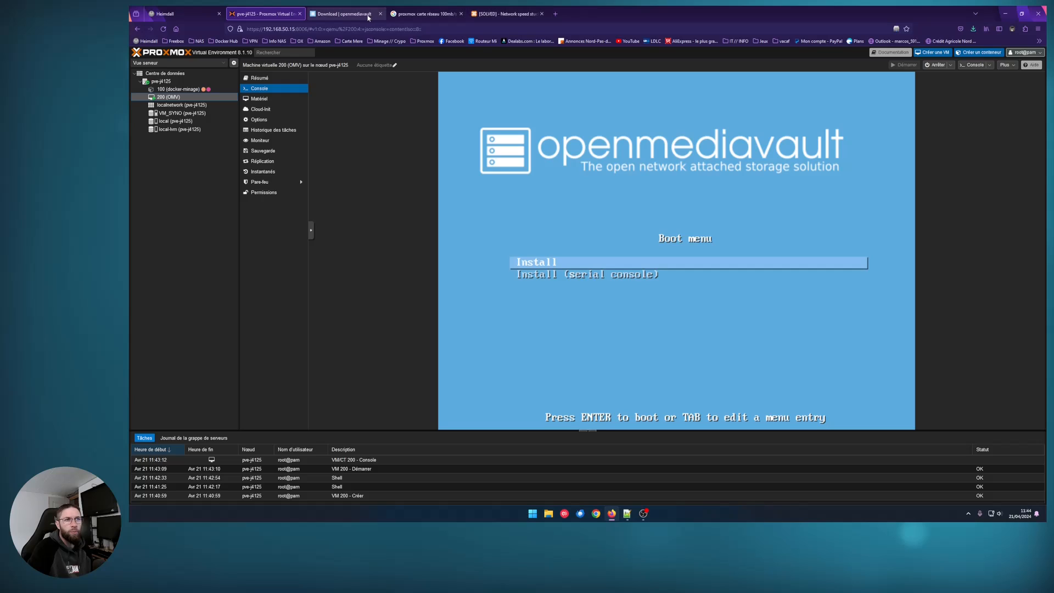
Close the three extra browser tabs and view the openmediavault 7.0-32 ISO in local storage
{"action": "left_click", "coordinate": [542, 14]}
{"action": "left_click", "coordinate": [461, 14]}
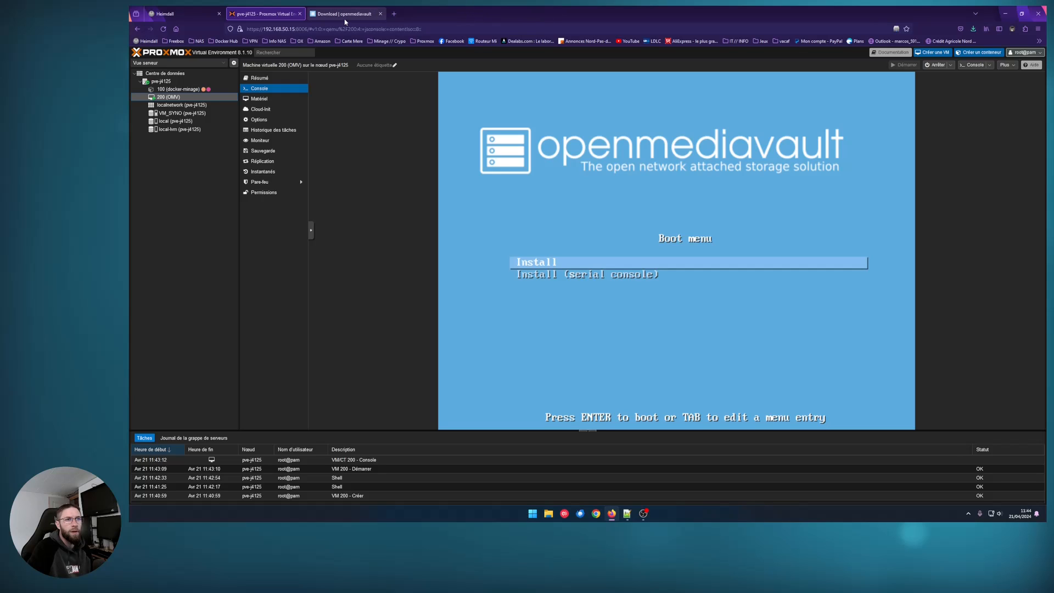
{"action": "left_click", "coordinate": [346, 13]}
{"action": "left_click", "coordinate": [263, 14]}
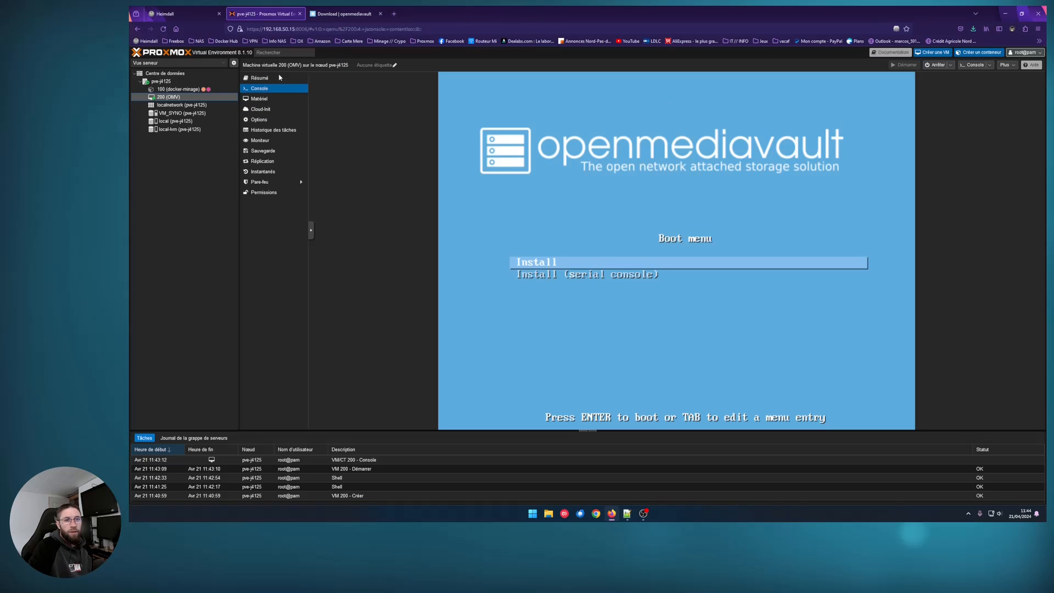
{"action": "left_click", "coordinate": [187, 121]}
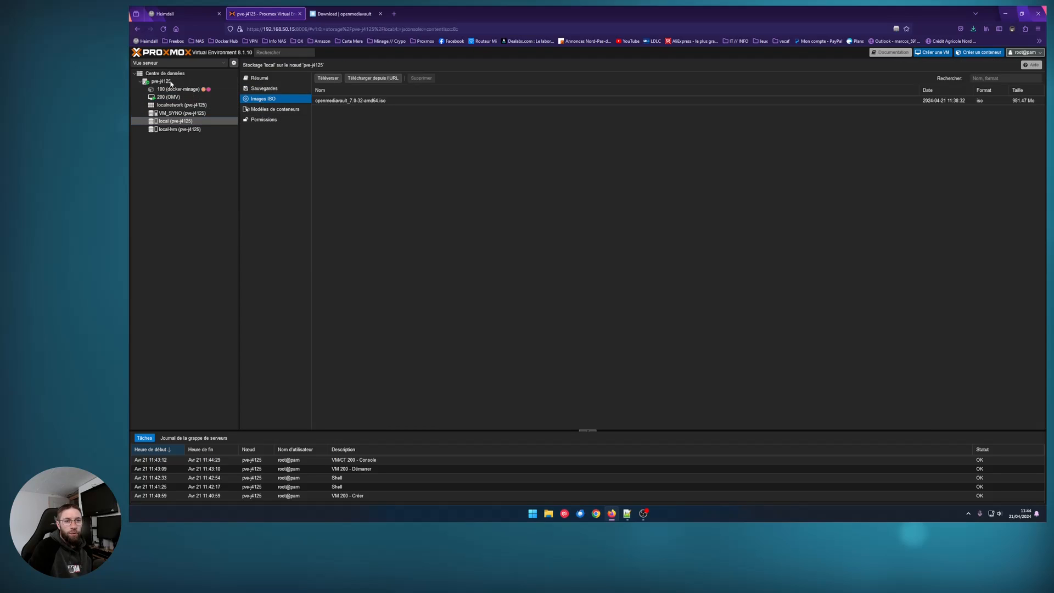
Select VM 200 (OMV), review its hardware, and open its console at the installer boot menu
{"action": "left_click", "coordinate": [172, 98]}
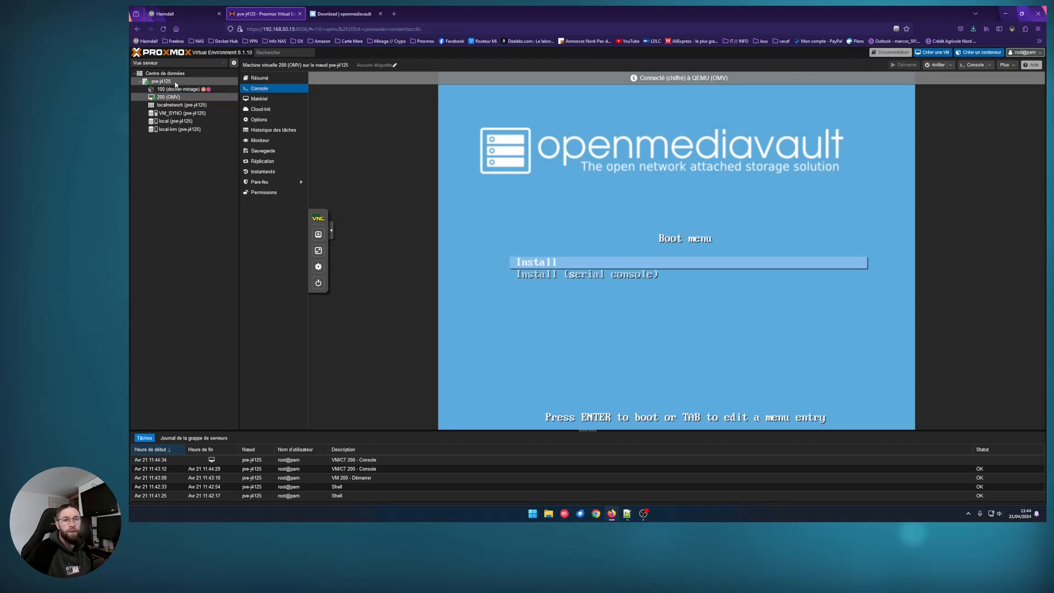
{"action": "left_click", "coordinate": [260, 99]}
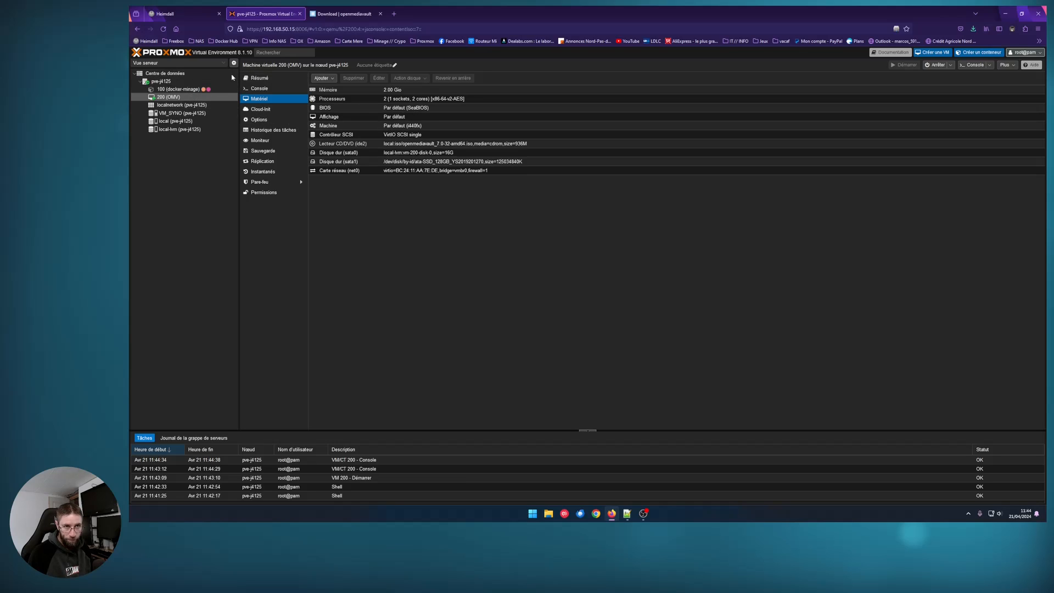
{"action": "left_click", "coordinate": [259, 88]}
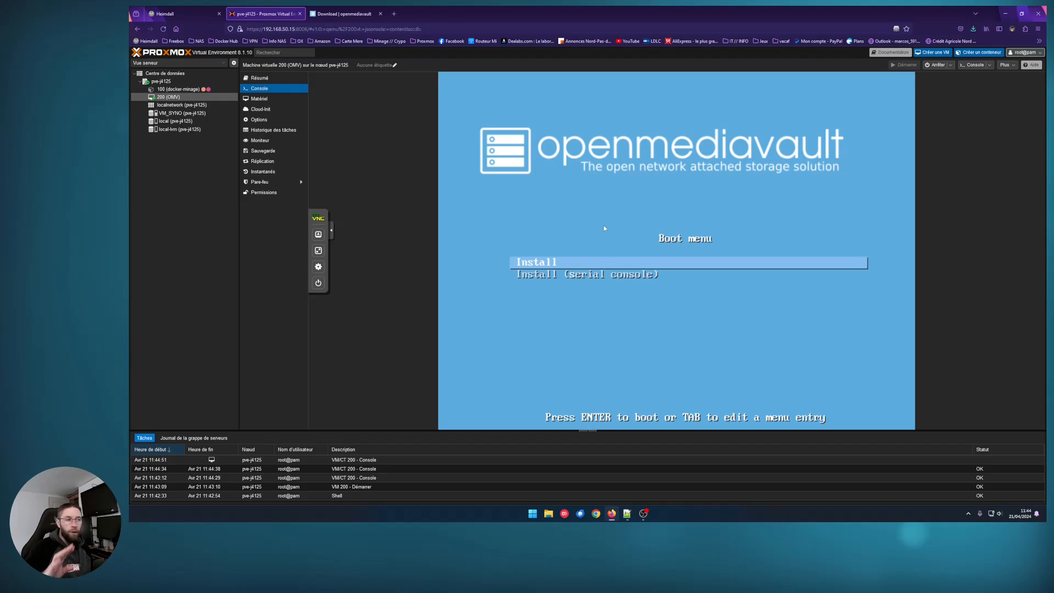
Start the graphical Install, choosing French as language and France as country
{"action": "key", "text": "Down"}
{"action": "key", "text": "Up"}
{"action": "key", "text": "Return"}
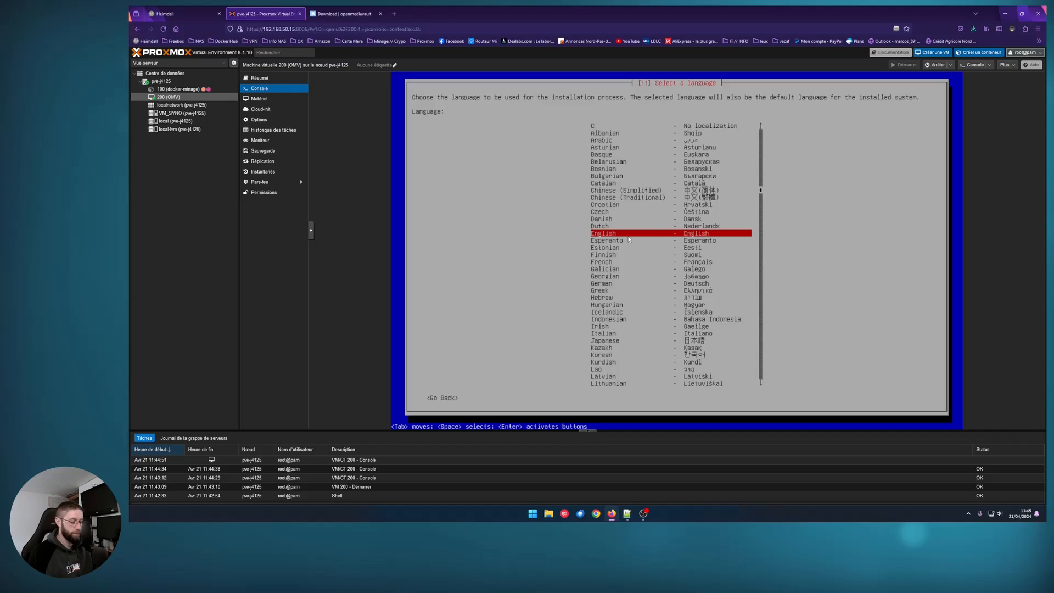
{"action": "key", "text": "Down"}
{"action": "key", "text": "Down"}
{"action": "key", "text": "Down"}
{"action": "key", "text": "Down"}
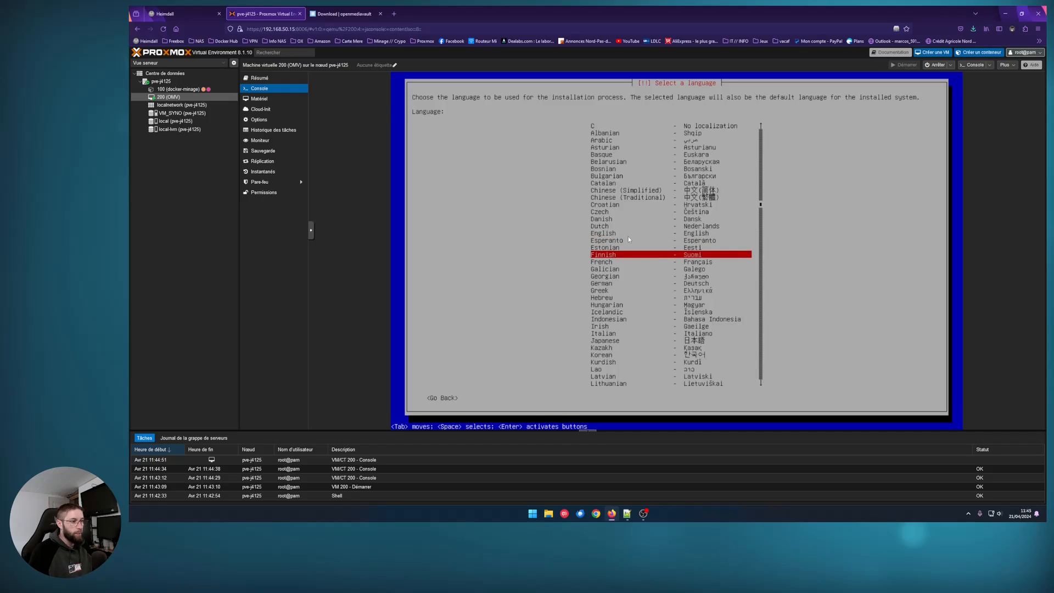
{"action": "key", "text": "Return"}
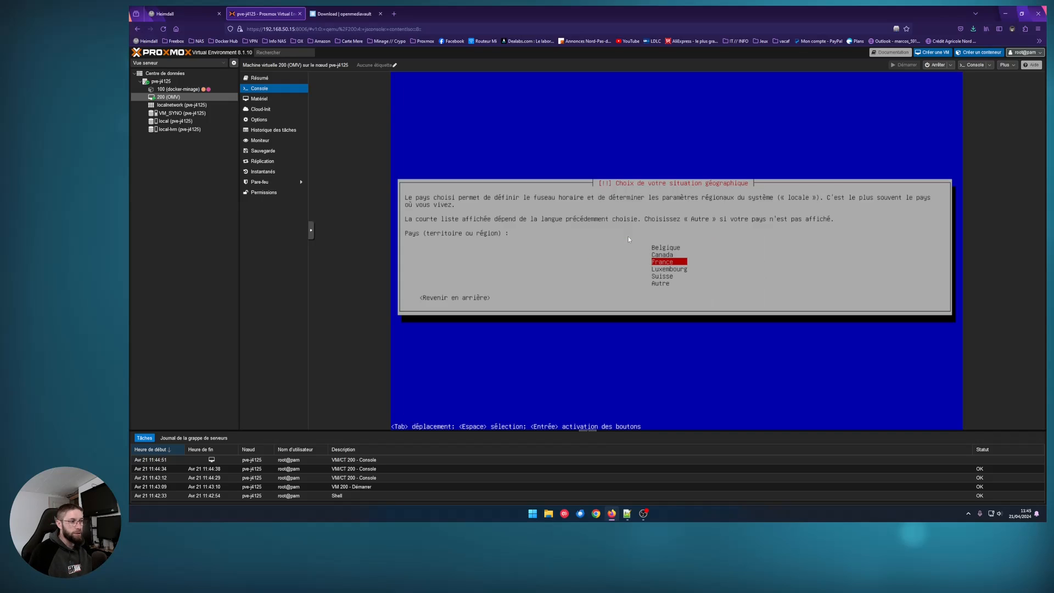
{"action": "key", "text": "Return"}
{"action": "key", "text": "Return"}
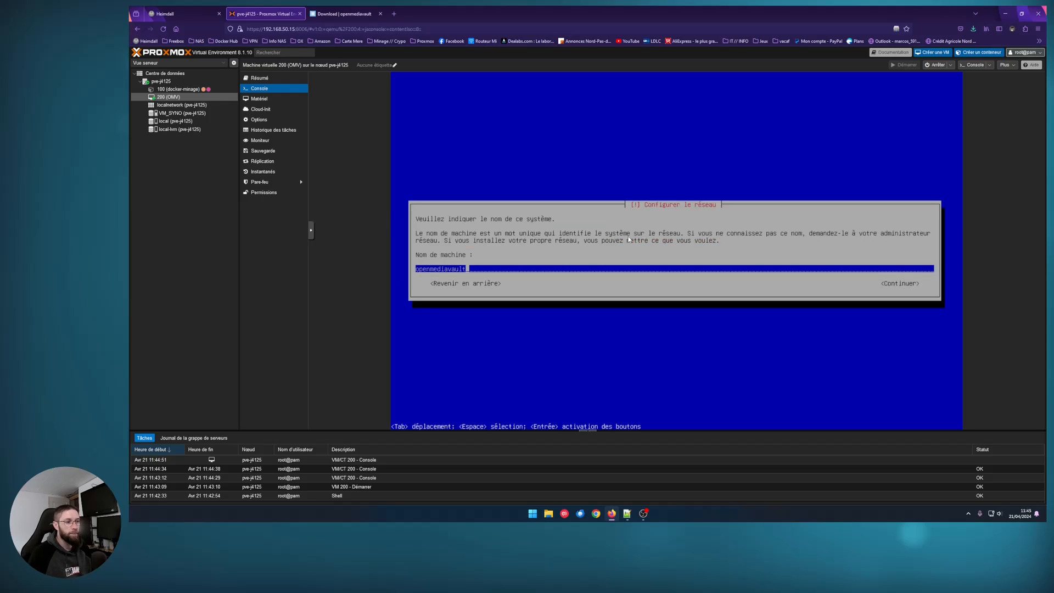
Accept the default hostname openmediavault and the 'local' domain
{"action": "key", "text": "Tab"}
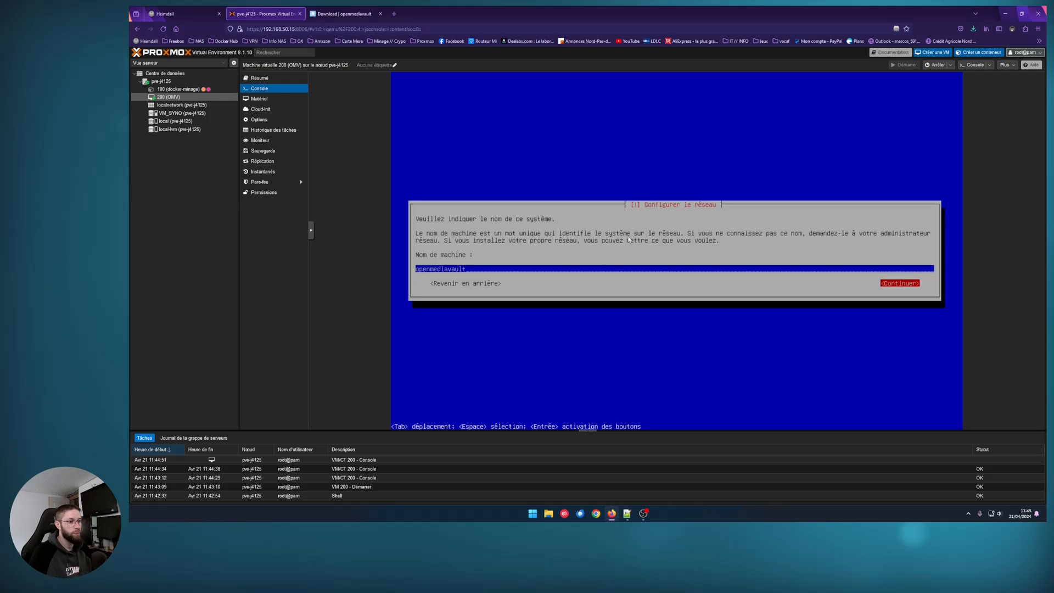
{"action": "key", "text": "Return"}
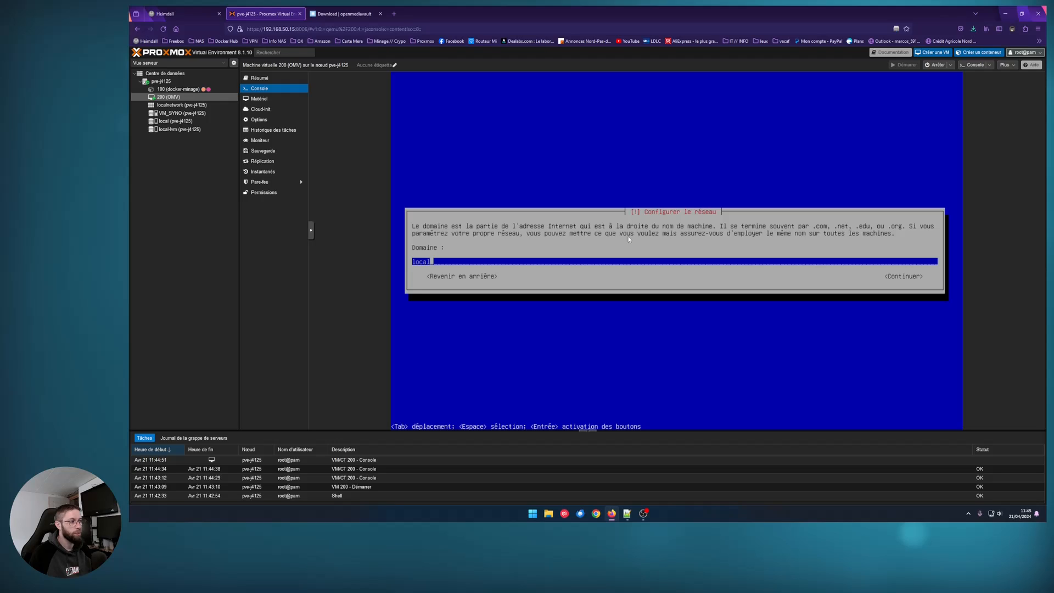
{"action": "key", "text": "Tab"}
{"action": "key", "text": "Return"}
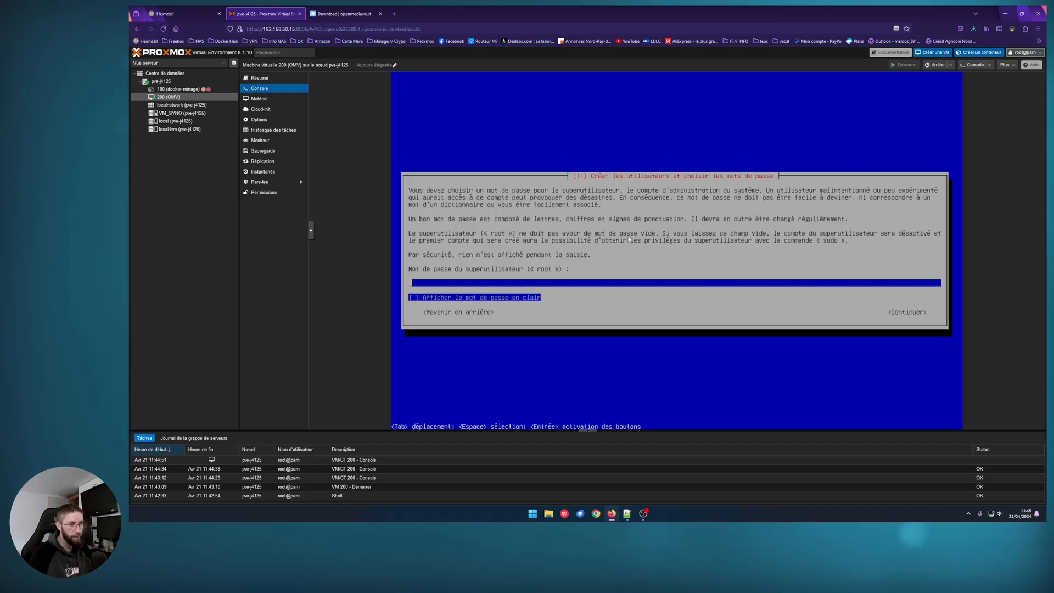
Enter and confirm the root password, with the password shown in clear text
{"action": "type", "text": "******"}
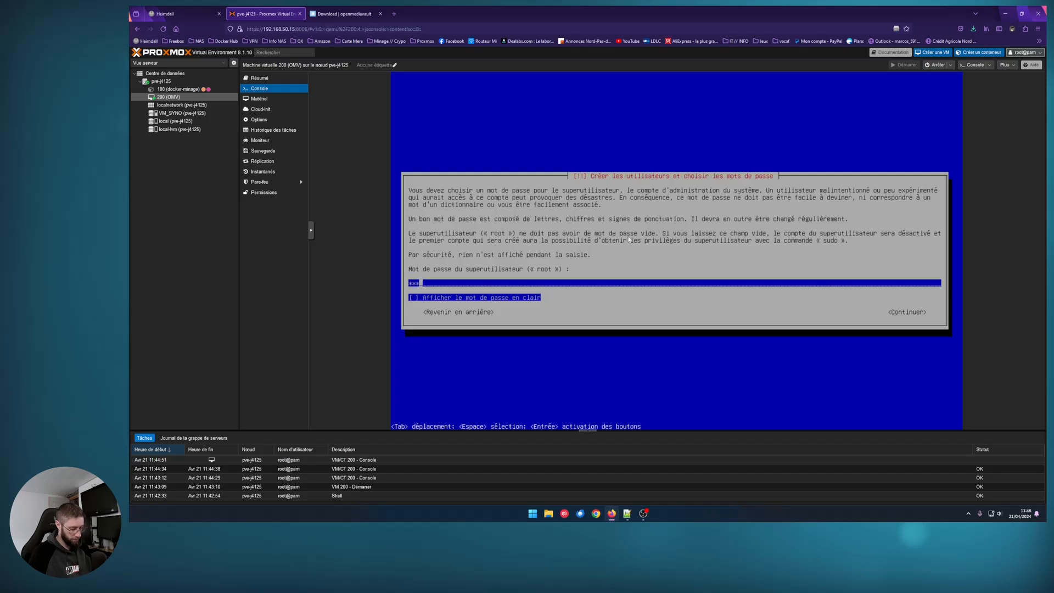
{"action": "key", "text": "Tab"}
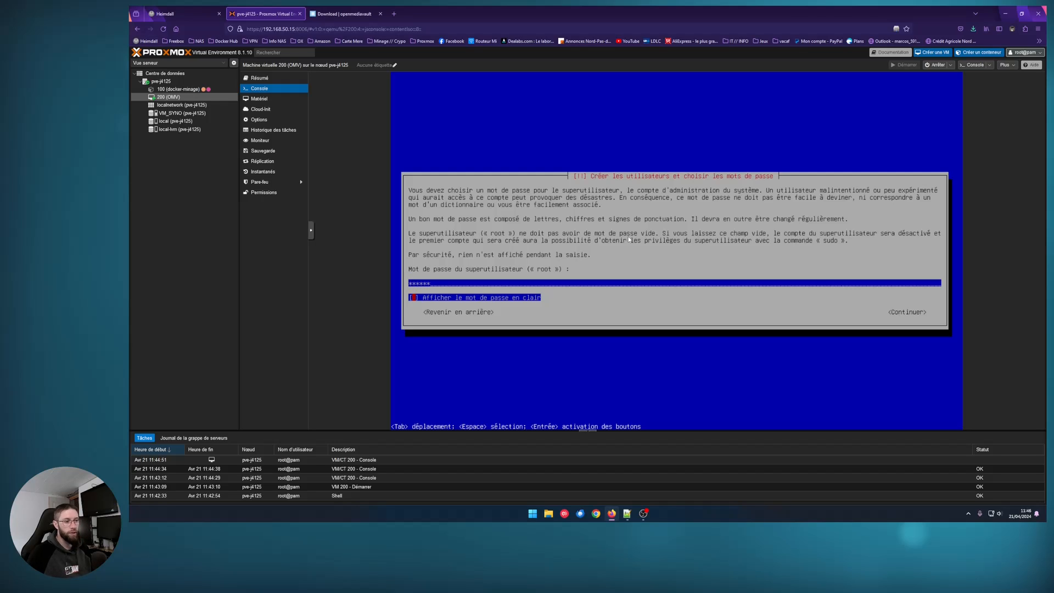
{"action": "key", "text": "space"}
{"action": "key", "text": "Tab"}
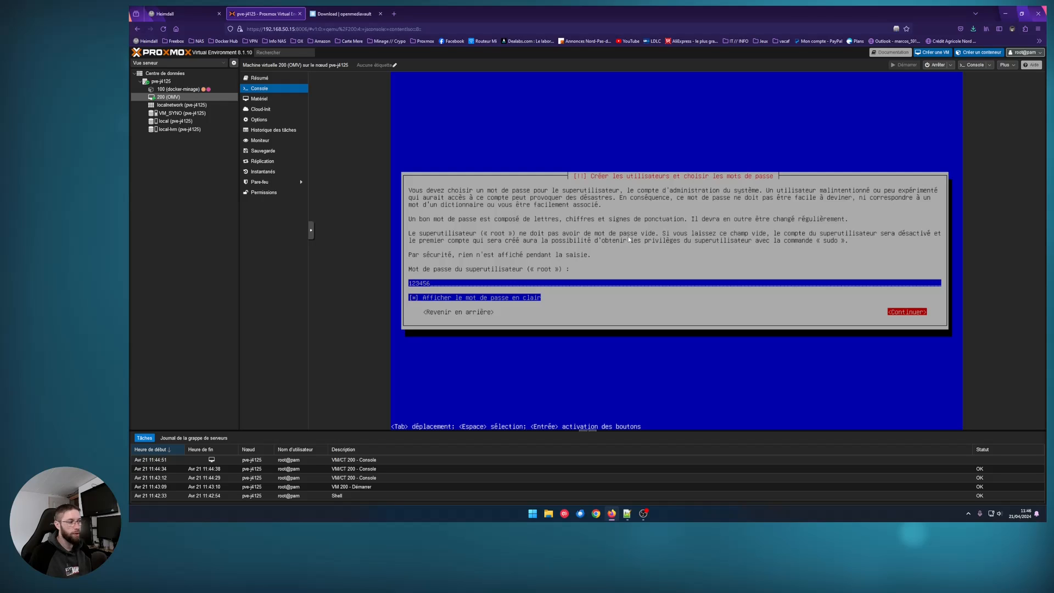
{"action": "key", "text": "Return"}
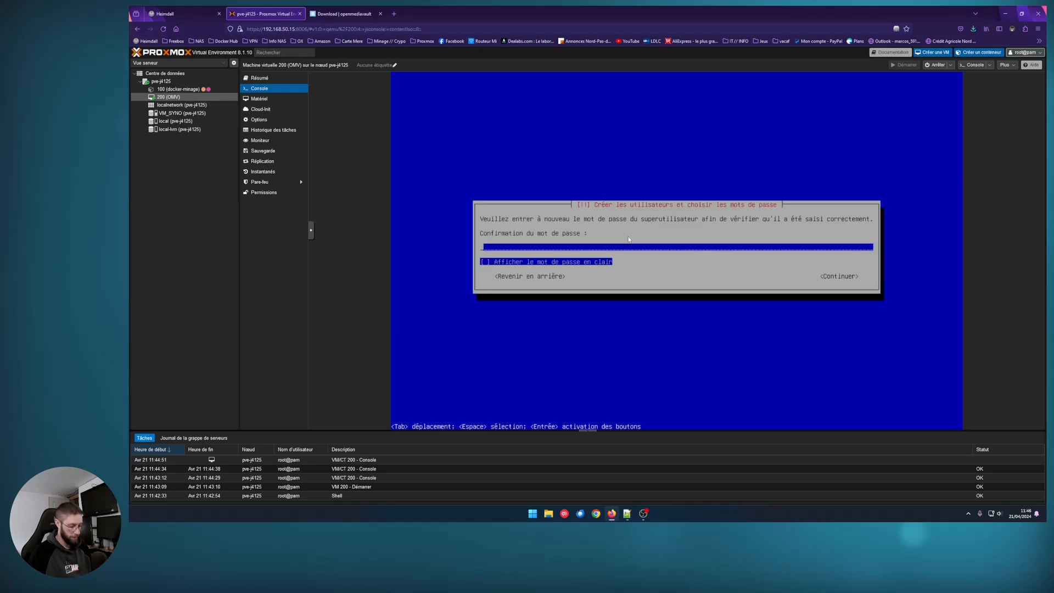
{"action": "type", "text": "123456"}
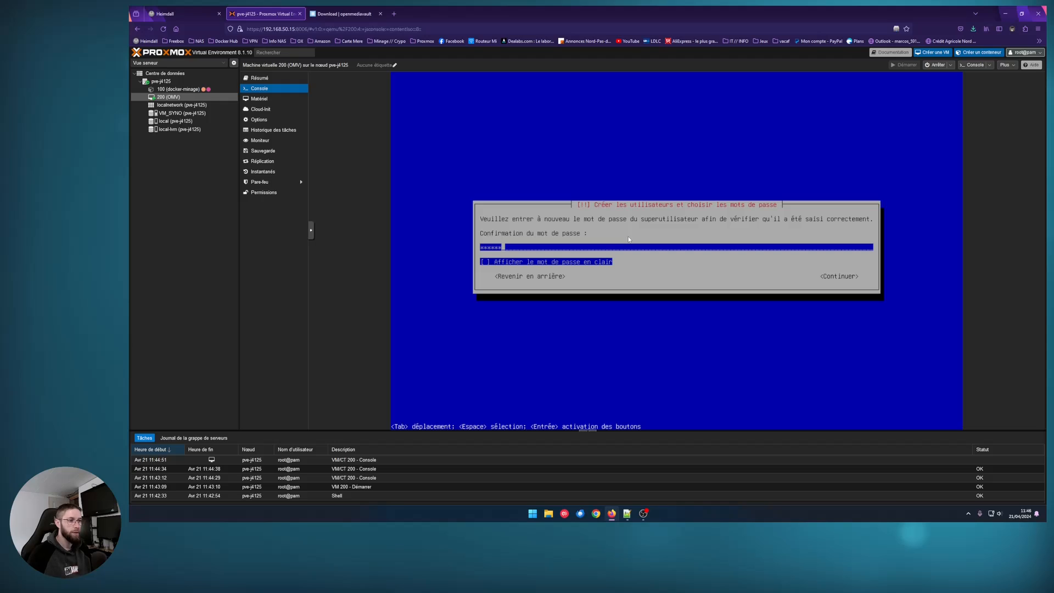
{"action": "key", "text": "Tab"}
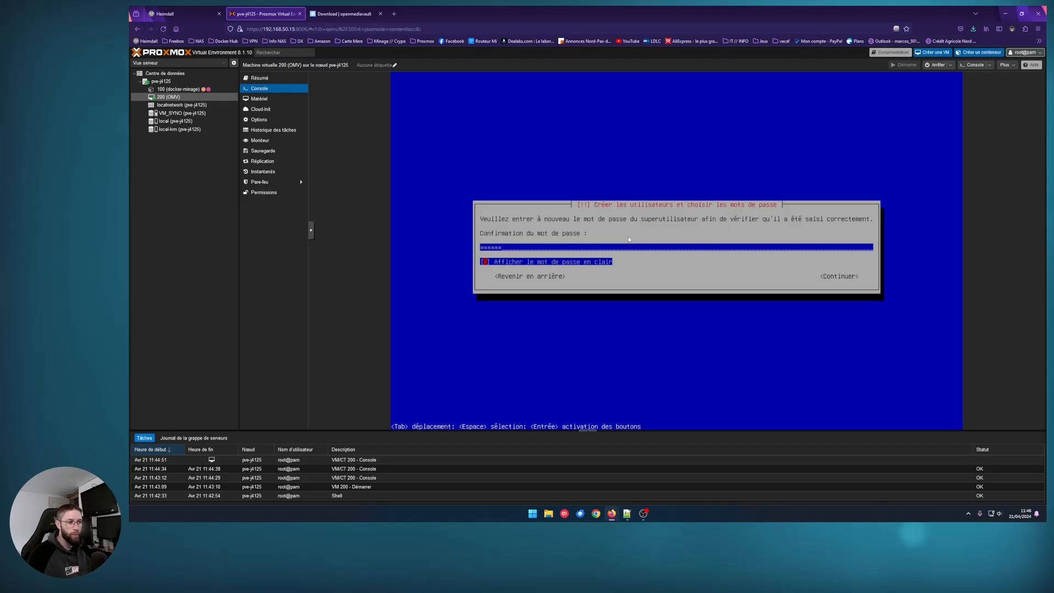
{"action": "key", "text": "space"}
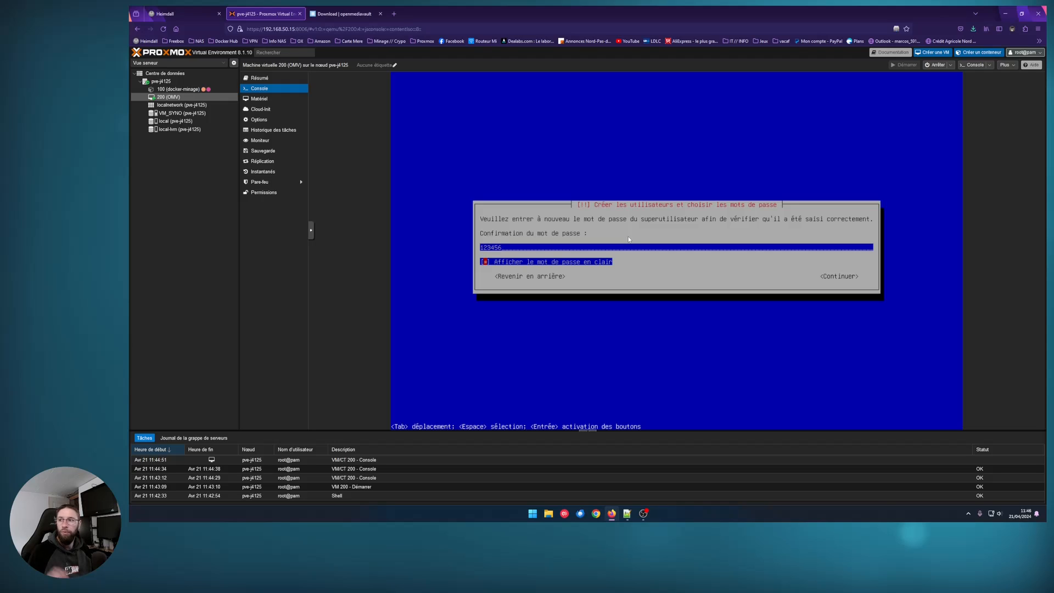
{"action": "key", "text": "Tab"}
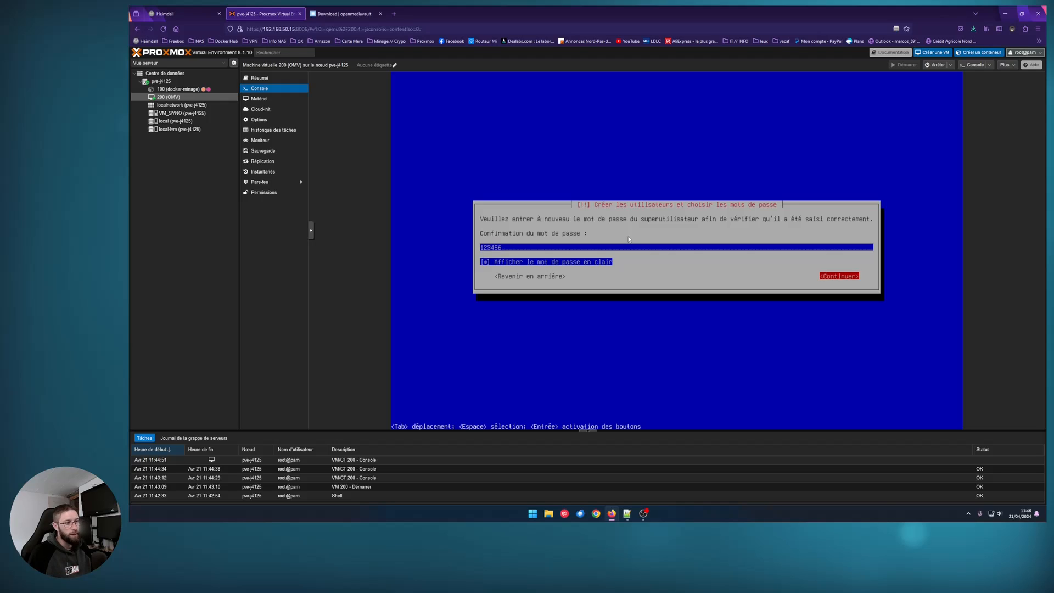
{"action": "key", "text": "Return"}
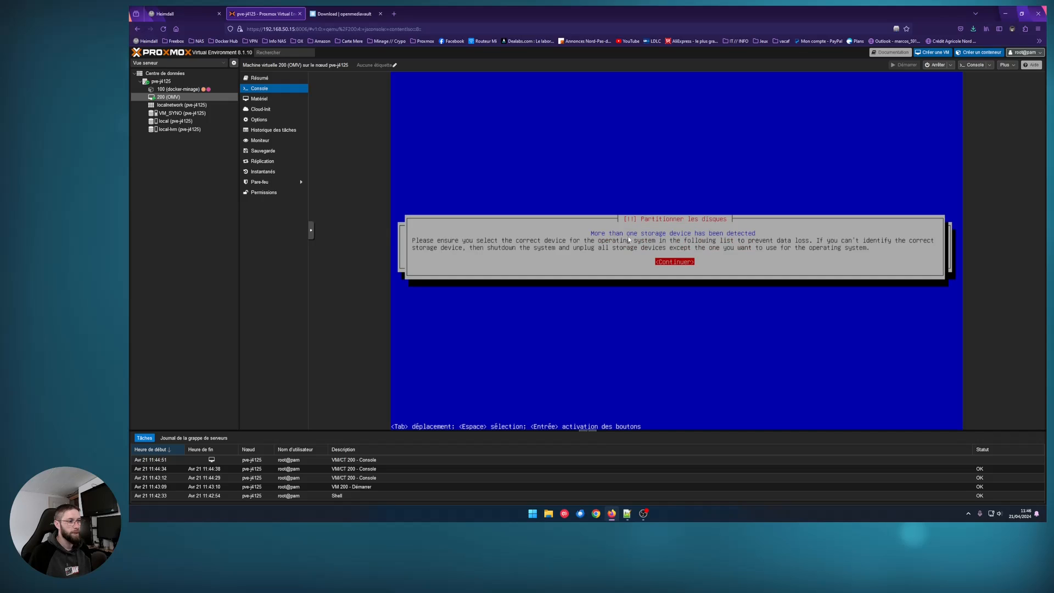
Dismiss the multiple-disks warning and partition the 17.2 GB SCSI3 (sda) disk
{"action": "key", "text": "Return"}
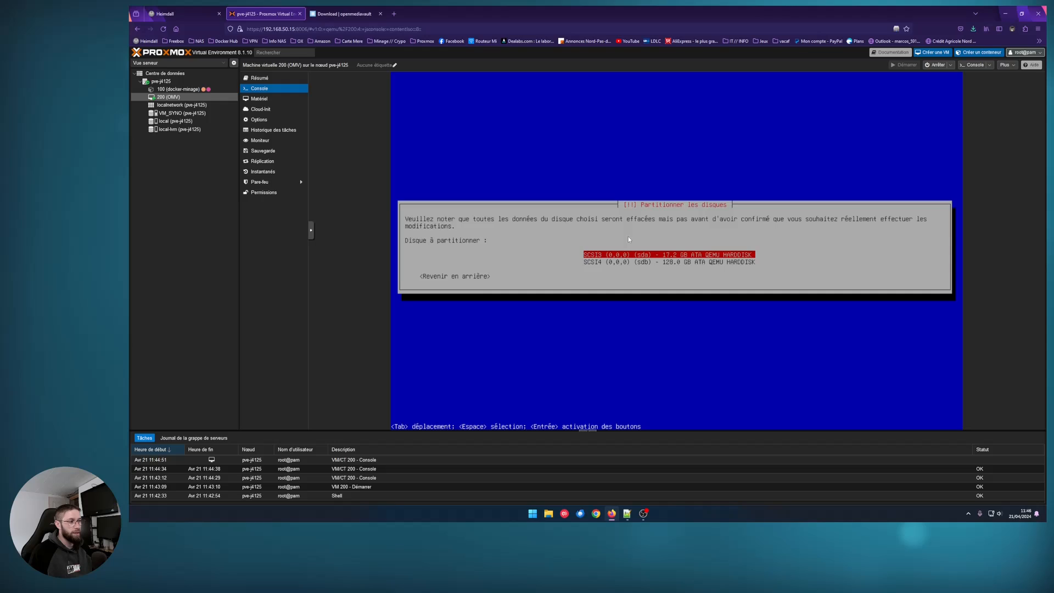
{"action": "key", "text": "Return"}
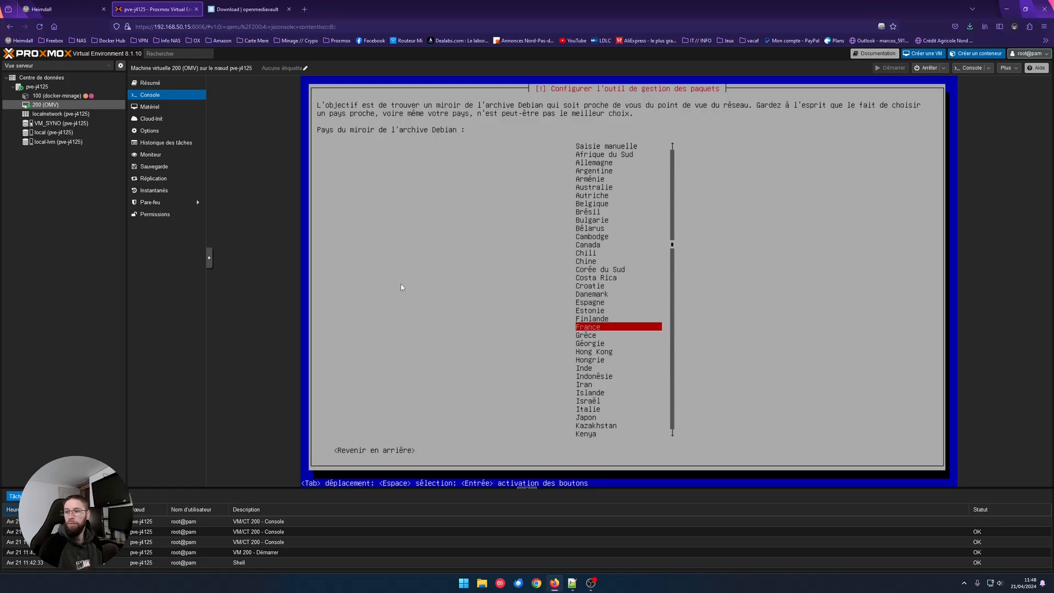
Use the France mirror deb.debian.org and leave the HTTP proxy empty
{"action": "key", "text": "Up"}
{"action": "key", "text": "Up"}
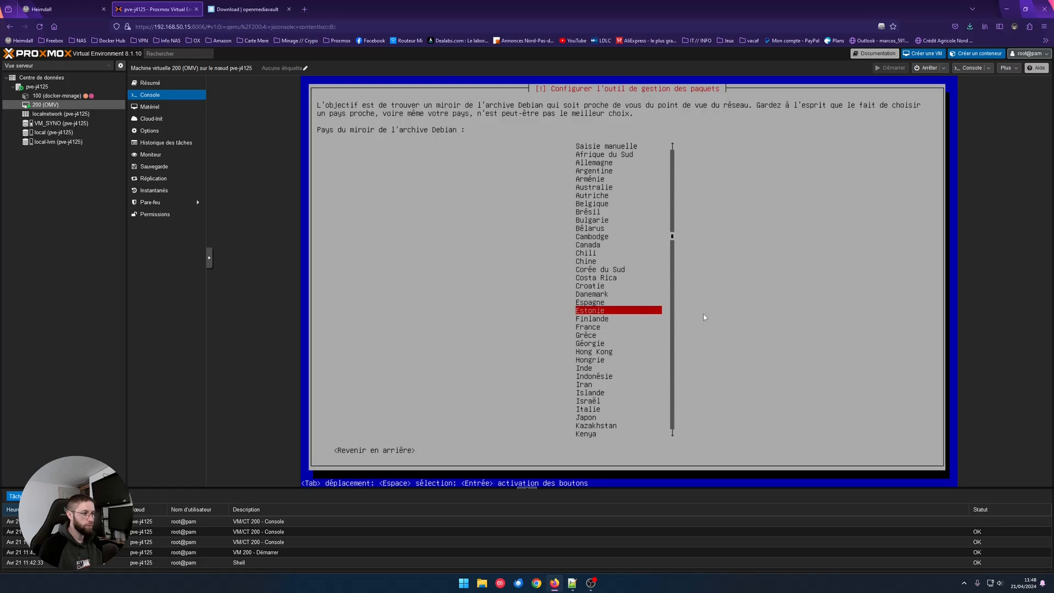
{"action": "key", "text": "Down"}
{"action": "key", "text": "Down"}
{"action": "key", "text": "Return"}
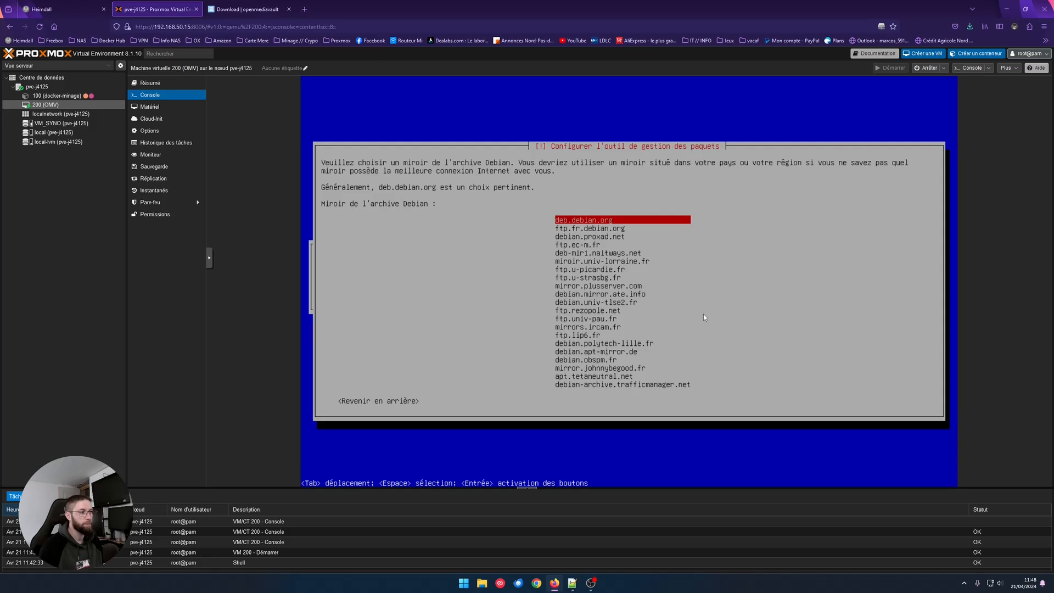
{"action": "key", "text": "Return"}
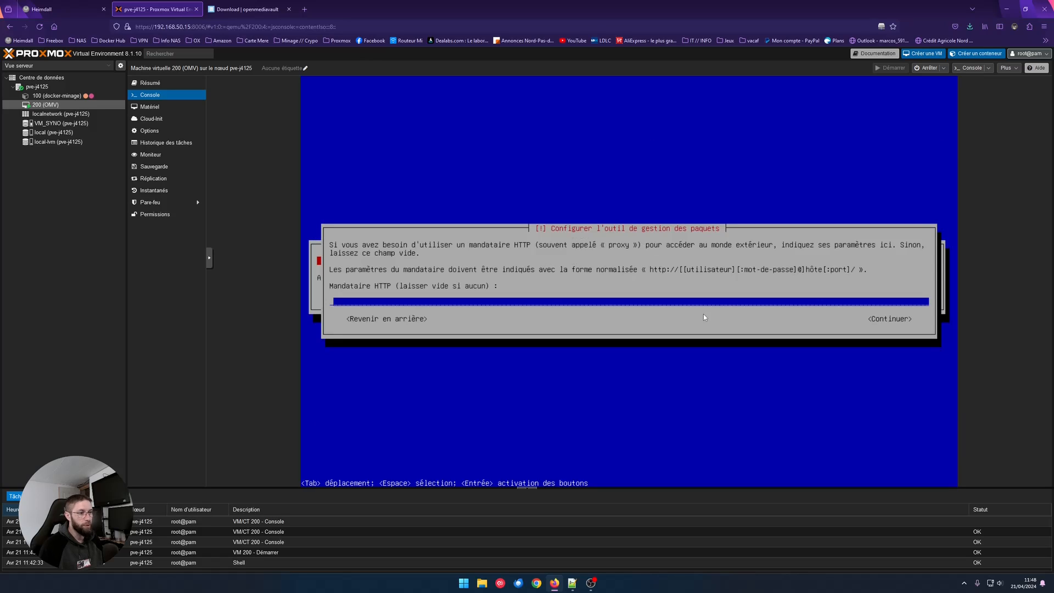
{"action": "key", "text": "Tab"}
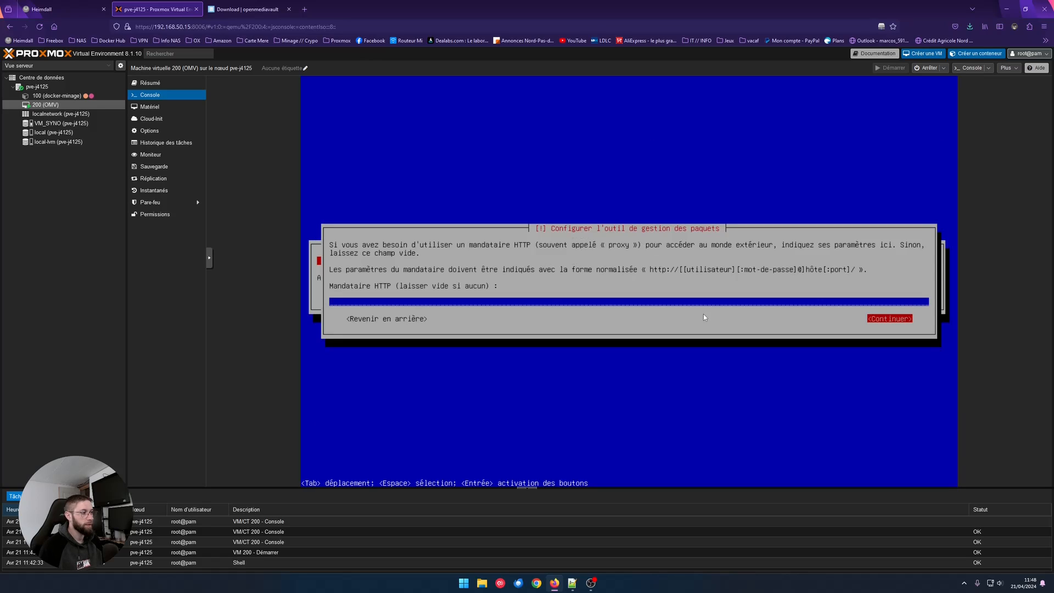
{"action": "key", "text": "Return"}
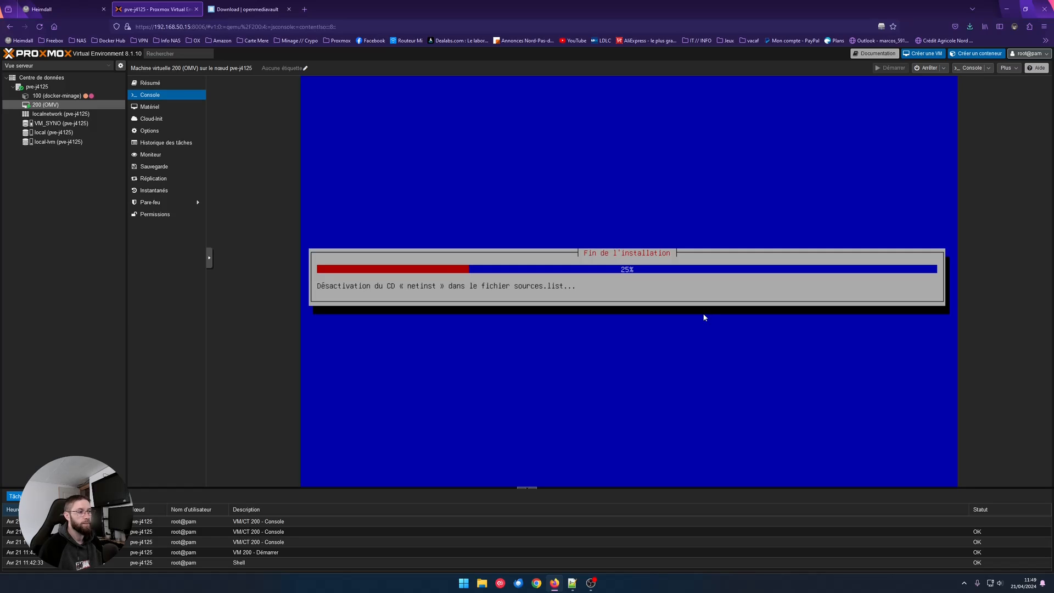
Enable Utiliser QEMU Guest Agent in VM 200's Options, then return to the console
{"action": "left_click", "coordinate": [159, 109]}
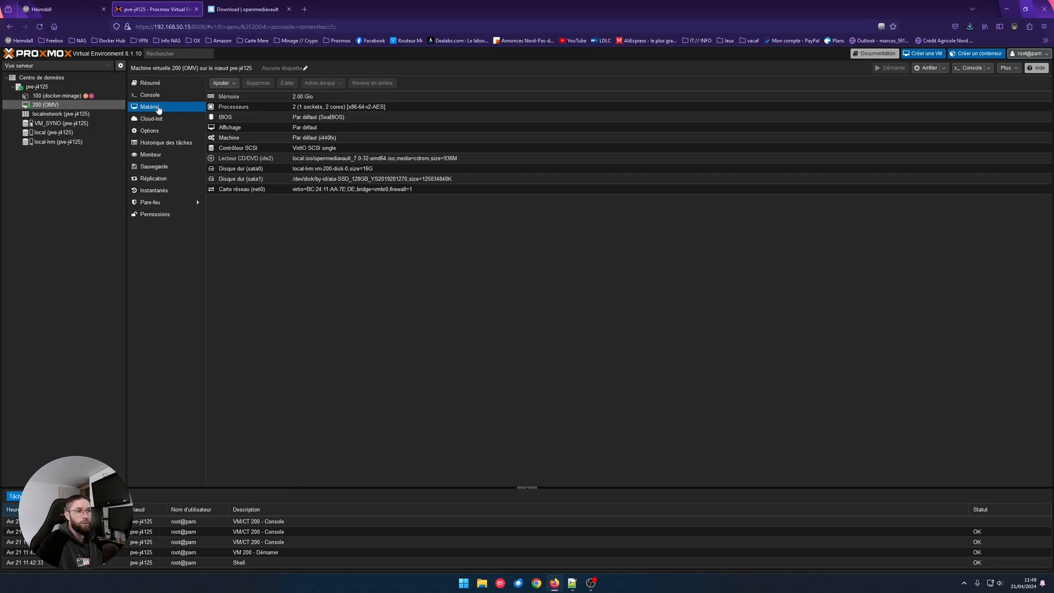
{"action": "left_click", "coordinate": [196, 132]}
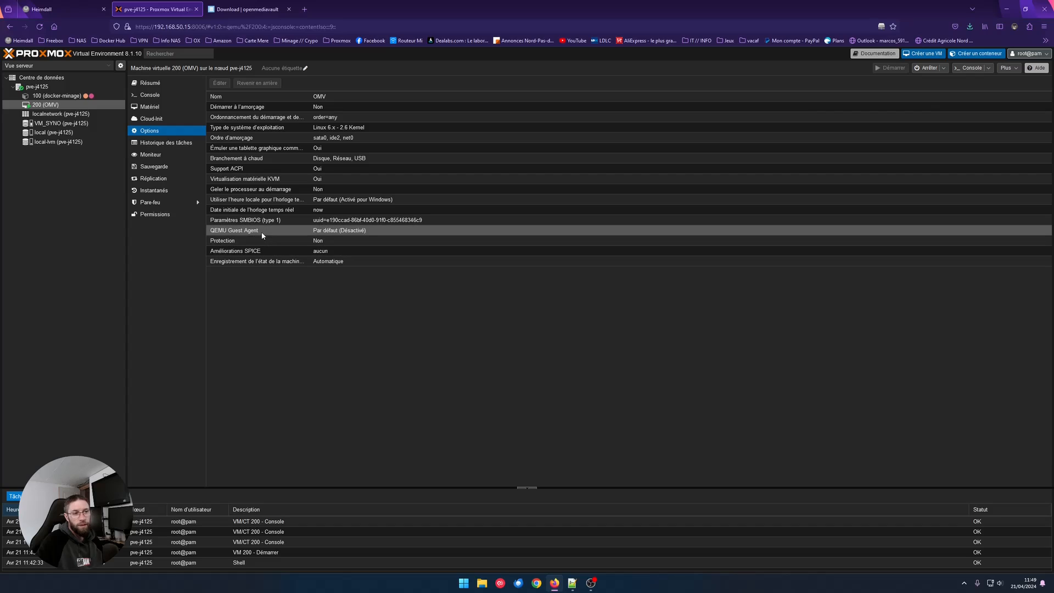
{"action": "double_click", "coordinate": [275, 231]}
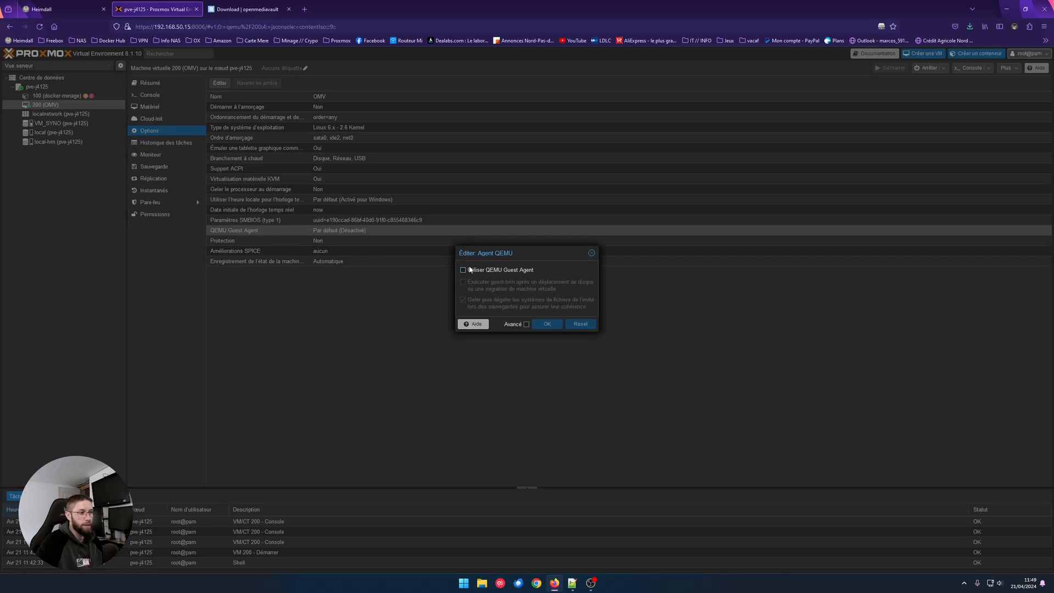
{"action": "left_click", "coordinate": [463, 269]}
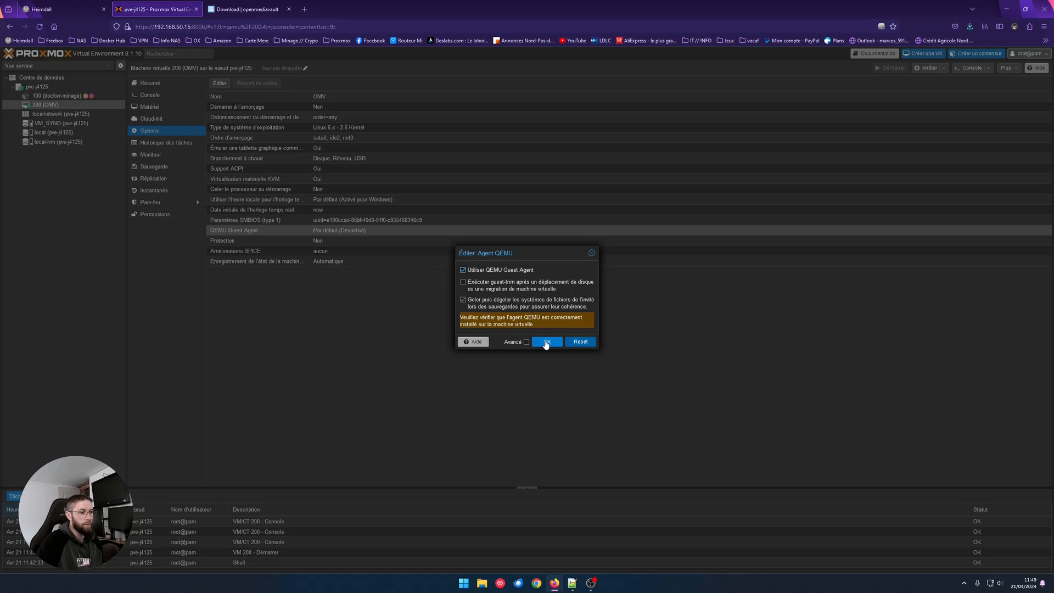
{"action": "left_click", "coordinate": [546, 342]}
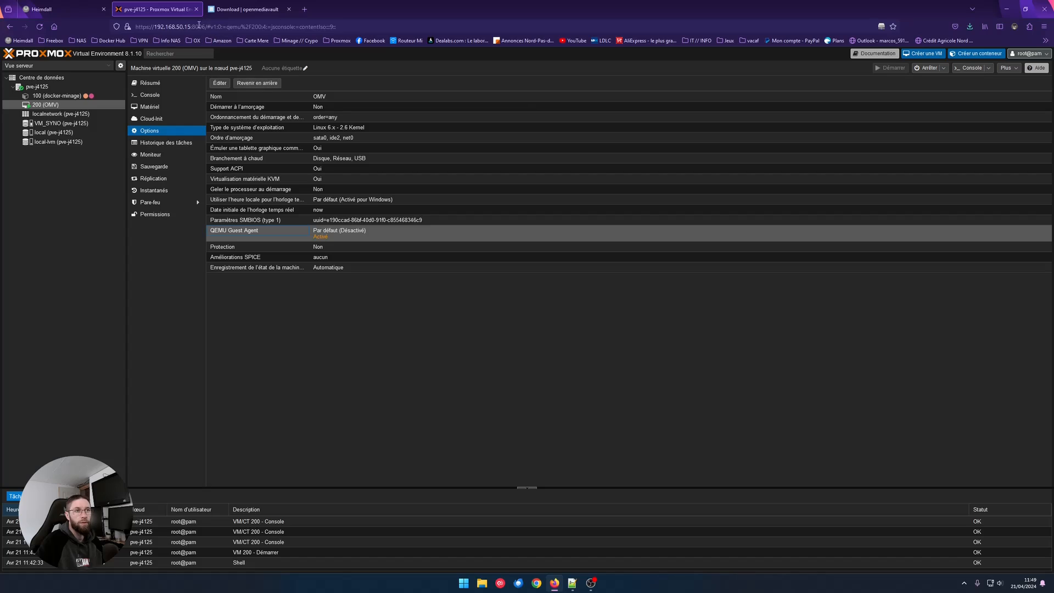
{"action": "left_click", "coordinate": [147, 95]}
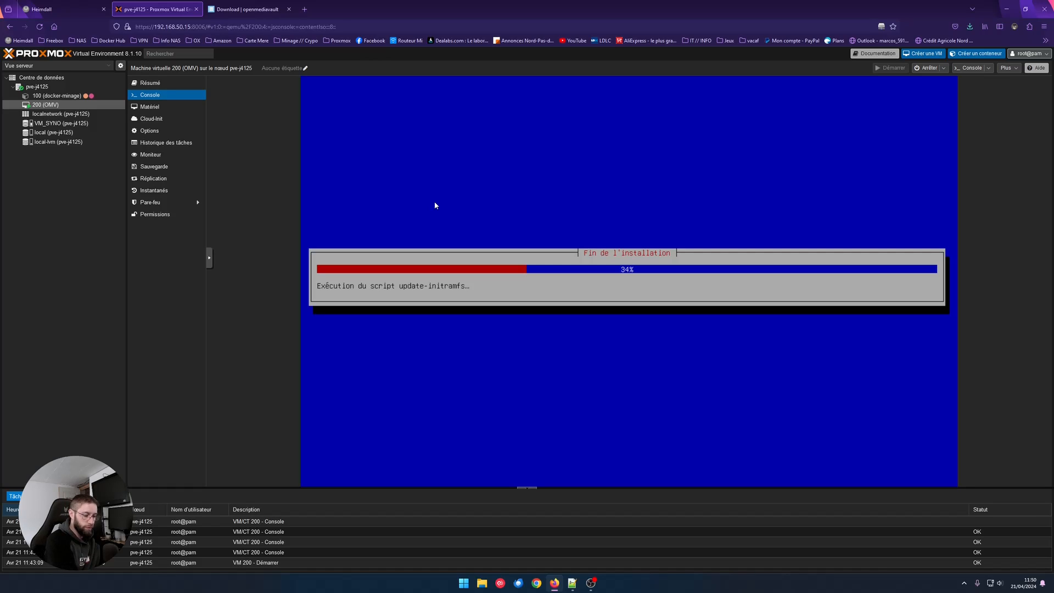
Check the VM summary, then finish the installation and reboot VM 200
{"action": "left_click", "coordinate": [150, 83]}
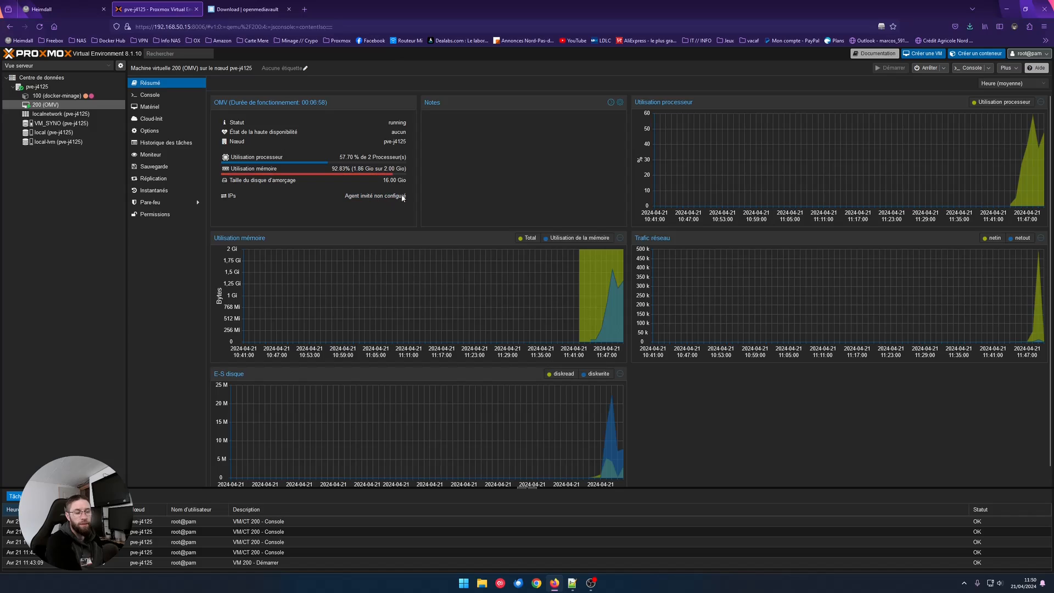
{"action": "left_click", "coordinate": [149, 95]}
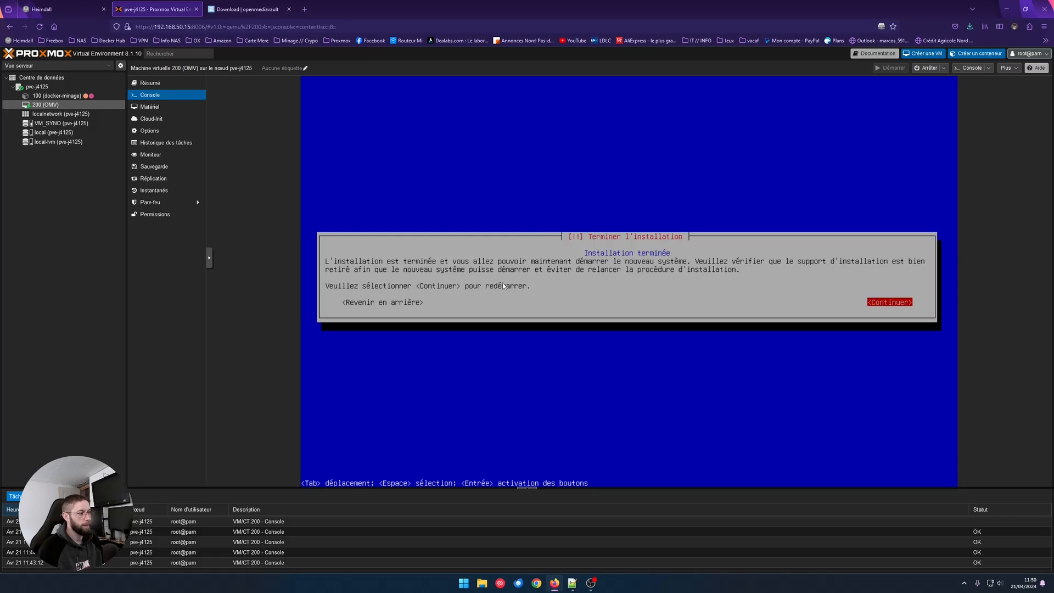
{"action": "key", "text": "Return"}
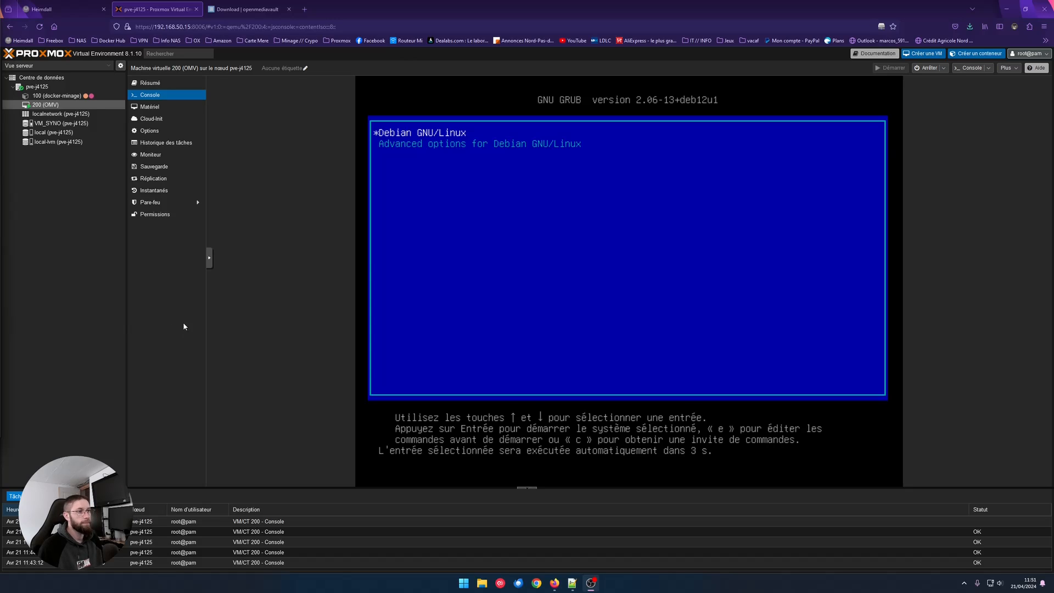
Boot Debian GNU/Linux from the GRUB menu to reach the openmediavault login prompt
{"action": "key", "text": "Return"}
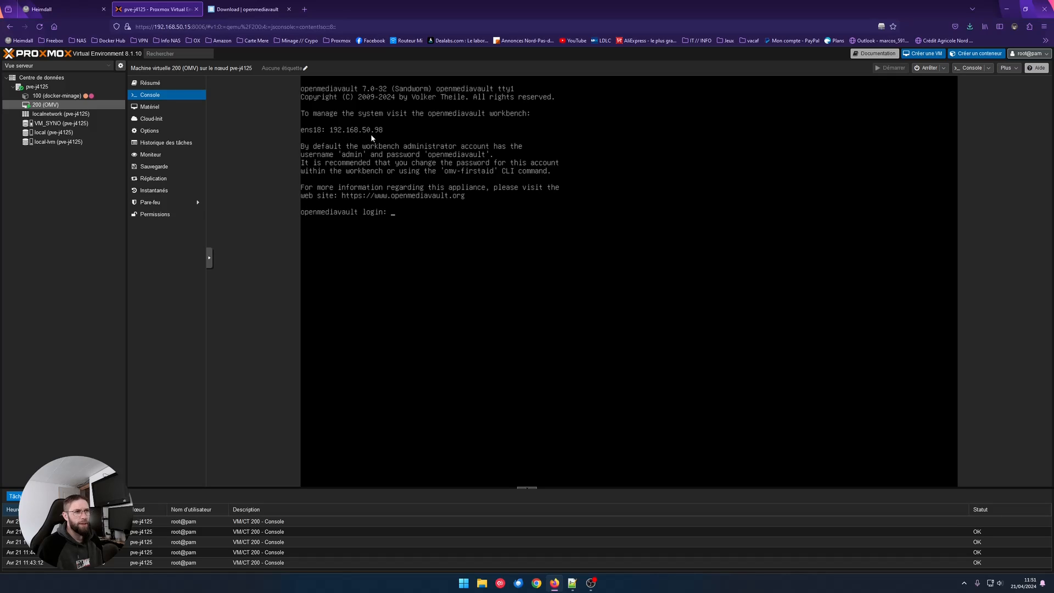
Open 192.168.50.98 in a new Firefox tab to reach the OMV workbench login
{"action": "left_click", "coordinate": [306, 10]}
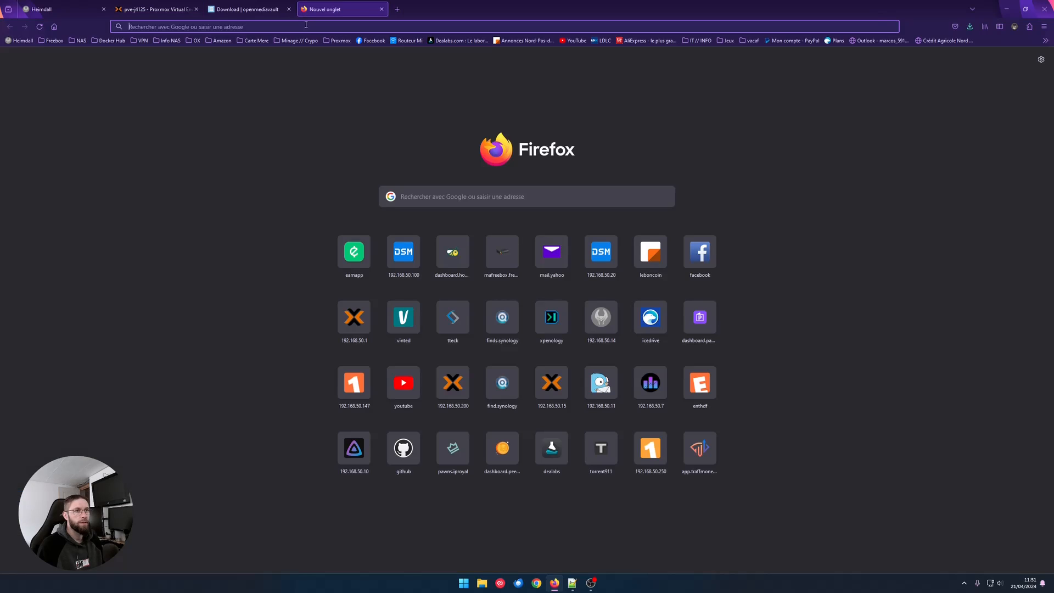
{"action": "type", "text": "192.168."}
{"action": "type", "text": "50.9"}
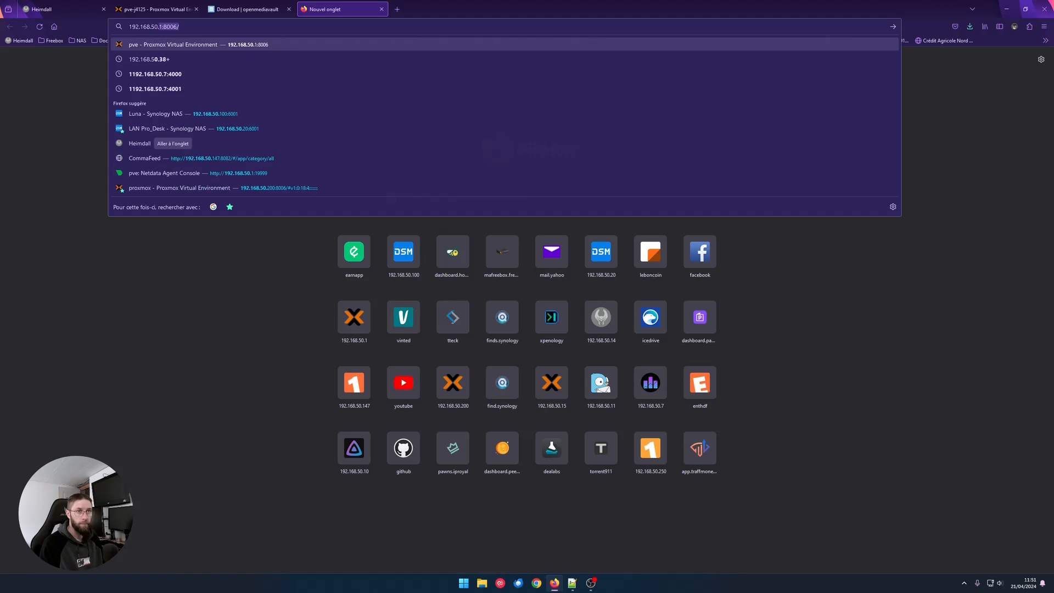
{"action": "type", "text": "8"}
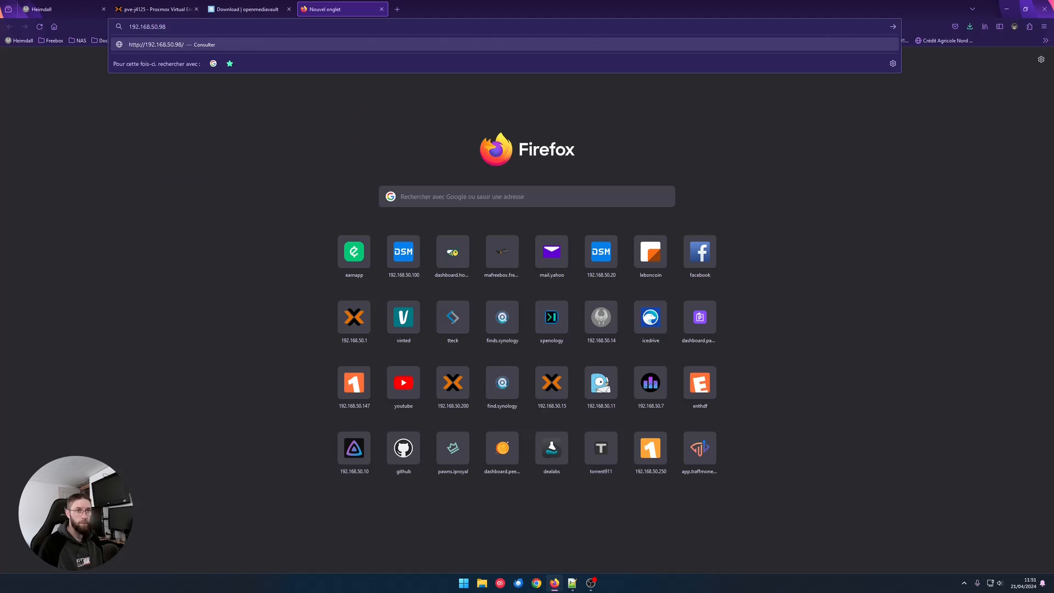
{"action": "key", "text": "Return"}
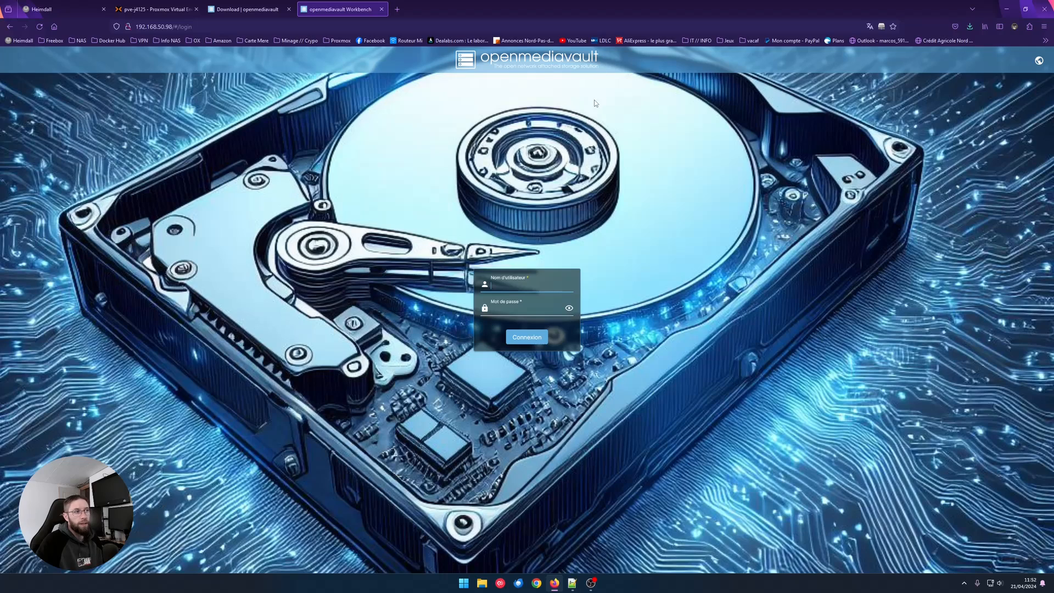
Glance at the openmediavault download page, then return to VM 200's console showing 192.168.50.98
{"action": "left_click", "coordinate": [254, 11]}
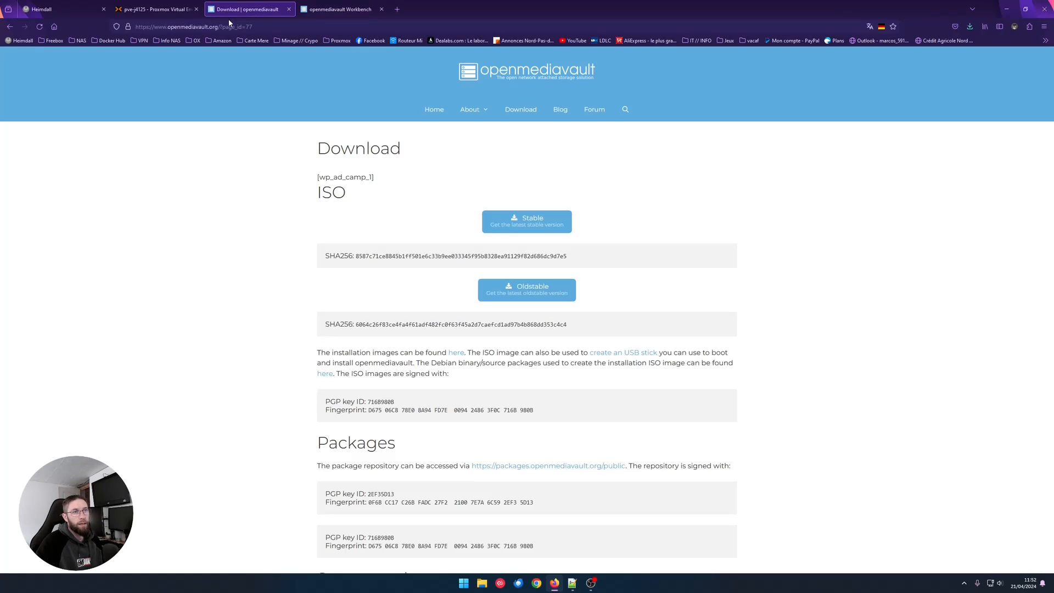
{"action": "left_click", "coordinate": [160, 11]}
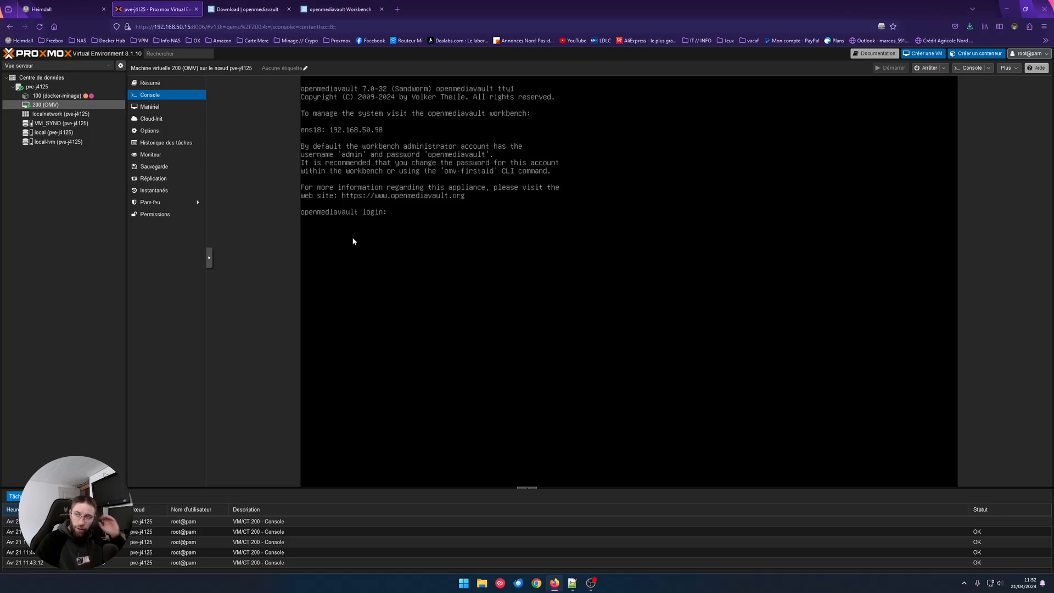